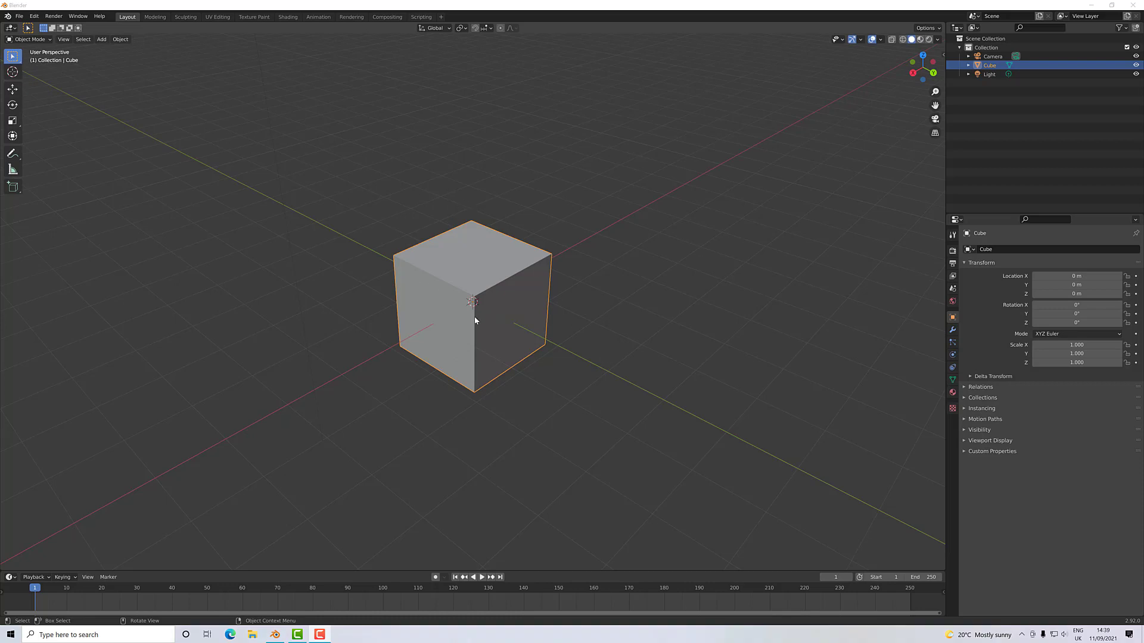
Use the mode dropdown to switch the cube into Edit Mode and back to Object Mode.
{"action": "left_click", "coordinate": [29, 40]}
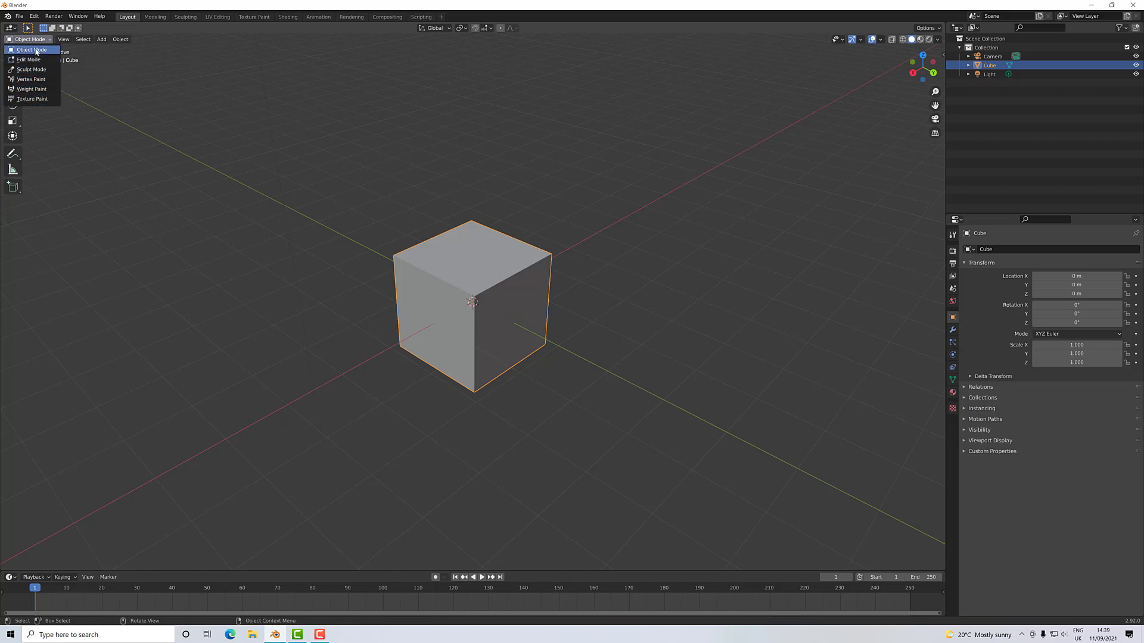
{"action": "left_click", "coordinate": [26, 59]}
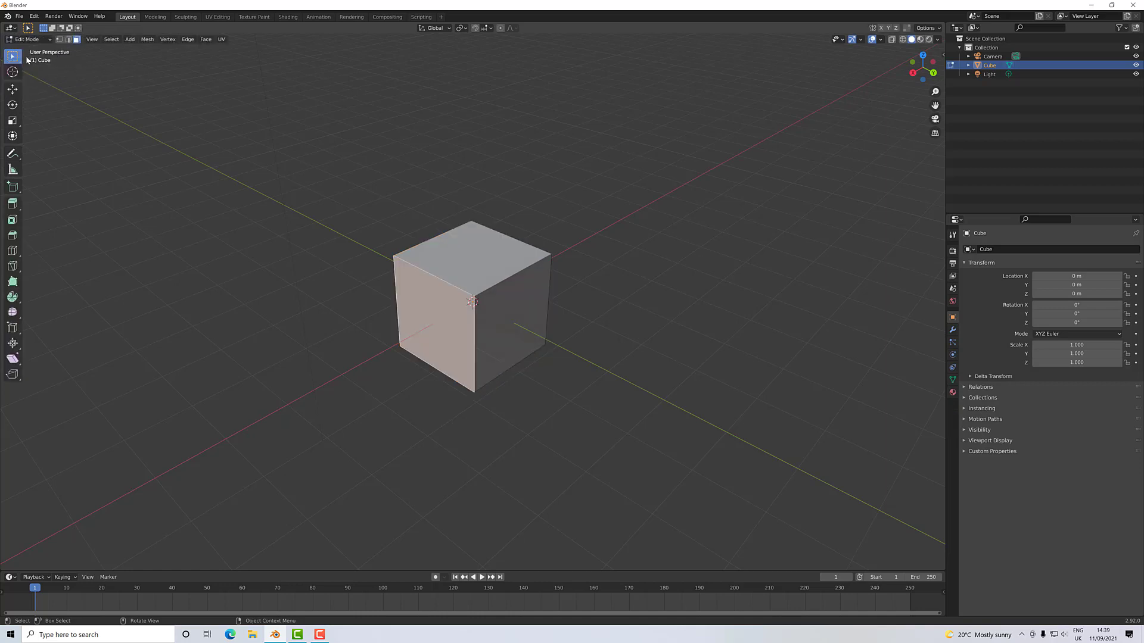
{"action": "left_click", "coordinate": [28, 38]}
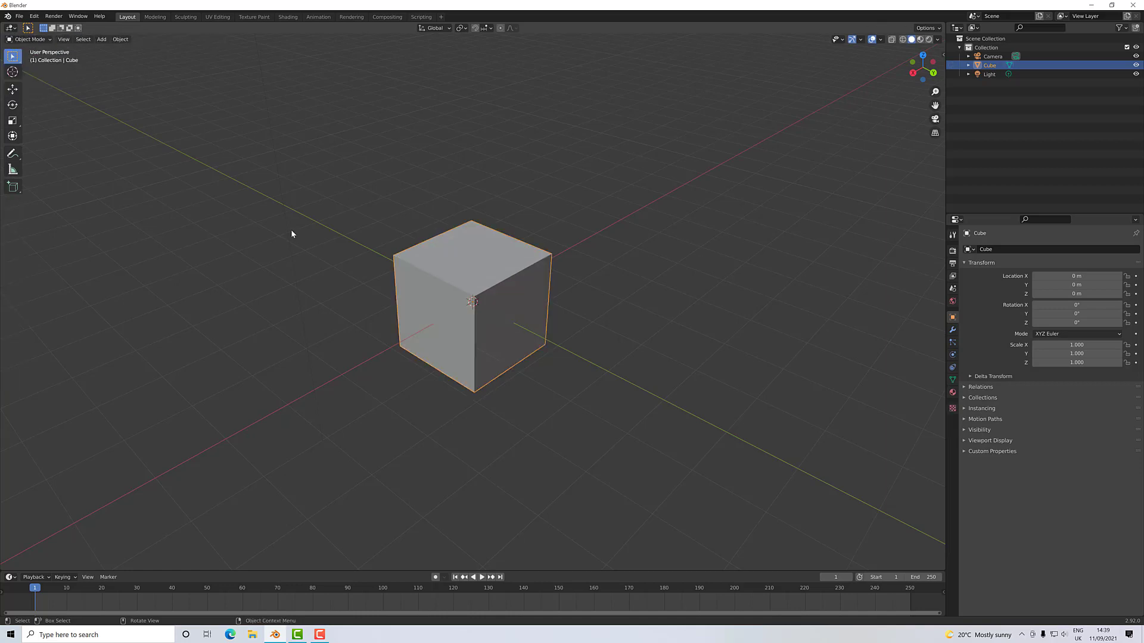
{"action": "mouse_move", "coordinate": [291, 230]}
{"action": "middle_mouse_down"}
{"action": "mouse_move", "coordinate": [245, 220]}
{"action": "mouse_move", "coordinate": [280, 238]}
{"action": "middle_mouse_up"}
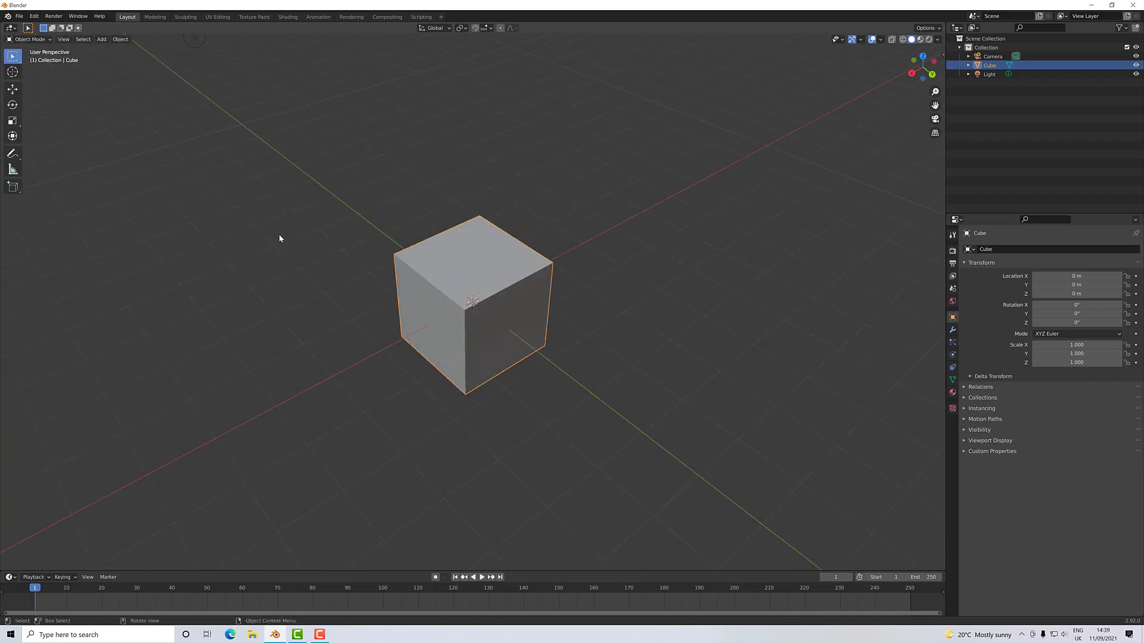
Toggle the cube between Object and Edit Mode with Tab, ending in Edit Mode.
{"action": "key", "text": "Tab"}
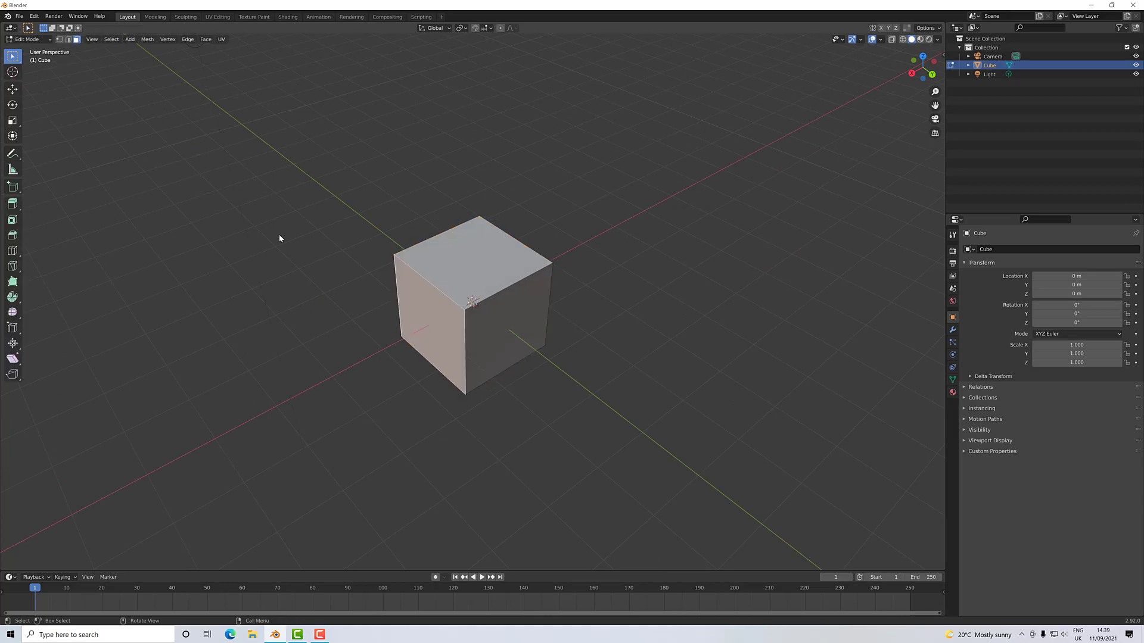
{"action": "key", "text": "Tab"}
{"action": "key", "text": "Tab"}
{"action": "key", "text": "Tab"}
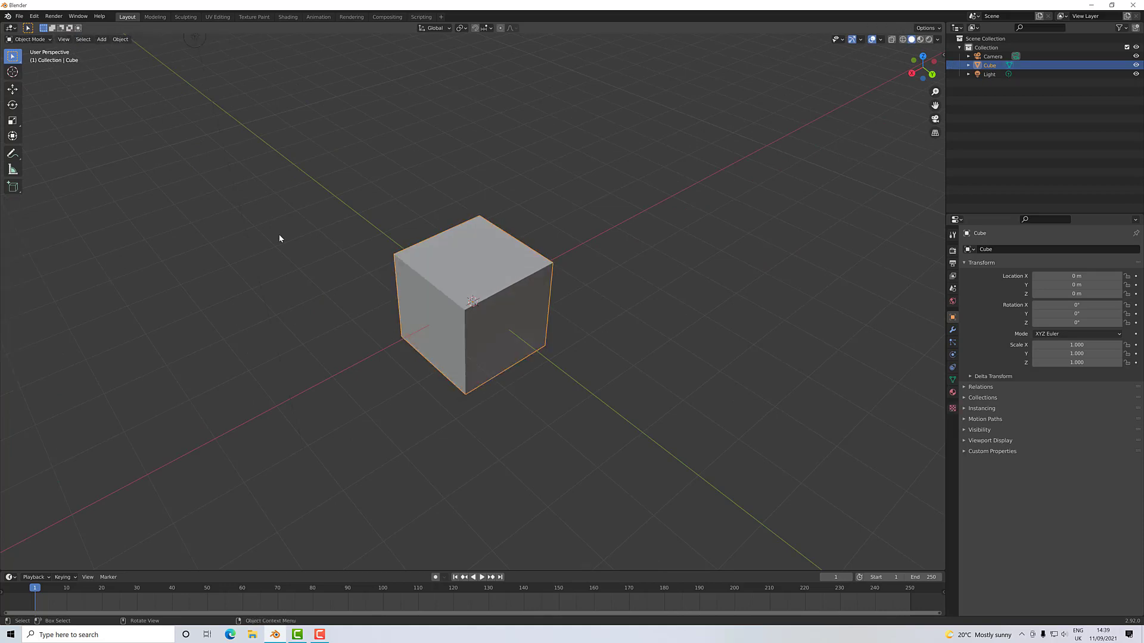
{"action": "key", "text": "Tab"}
{"action": "key", "text": "Tab"}
{"action": "key", "text": "Tab"}
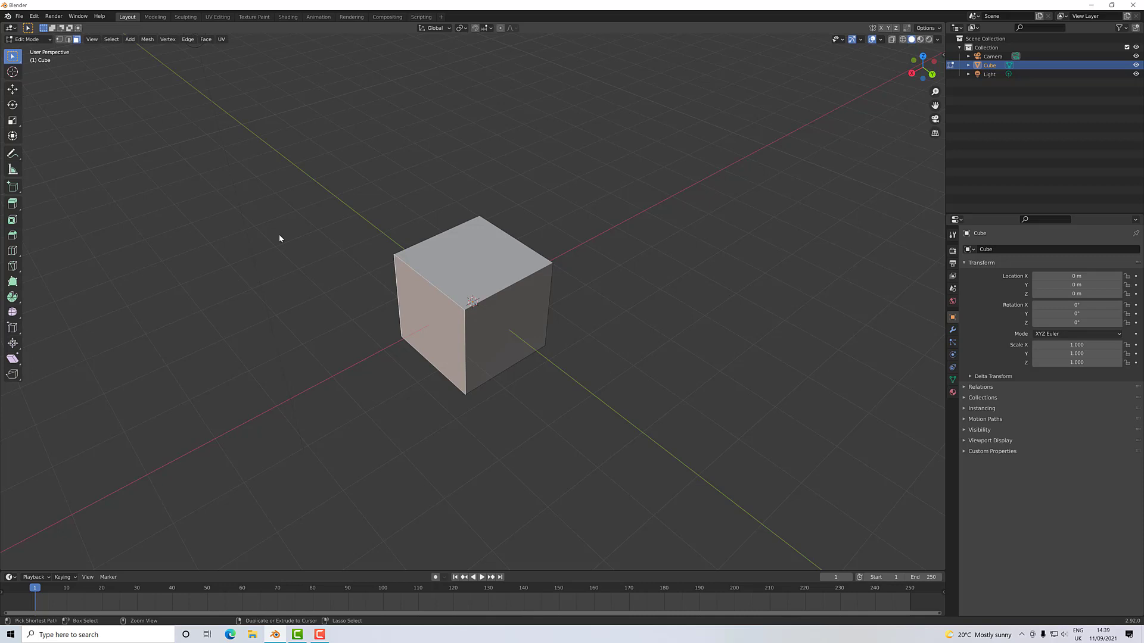
Return the cube to Object Mode through the Ctrl+Tab mode pie menu.
{"action": "key", "text": "ctrl+Tab"}
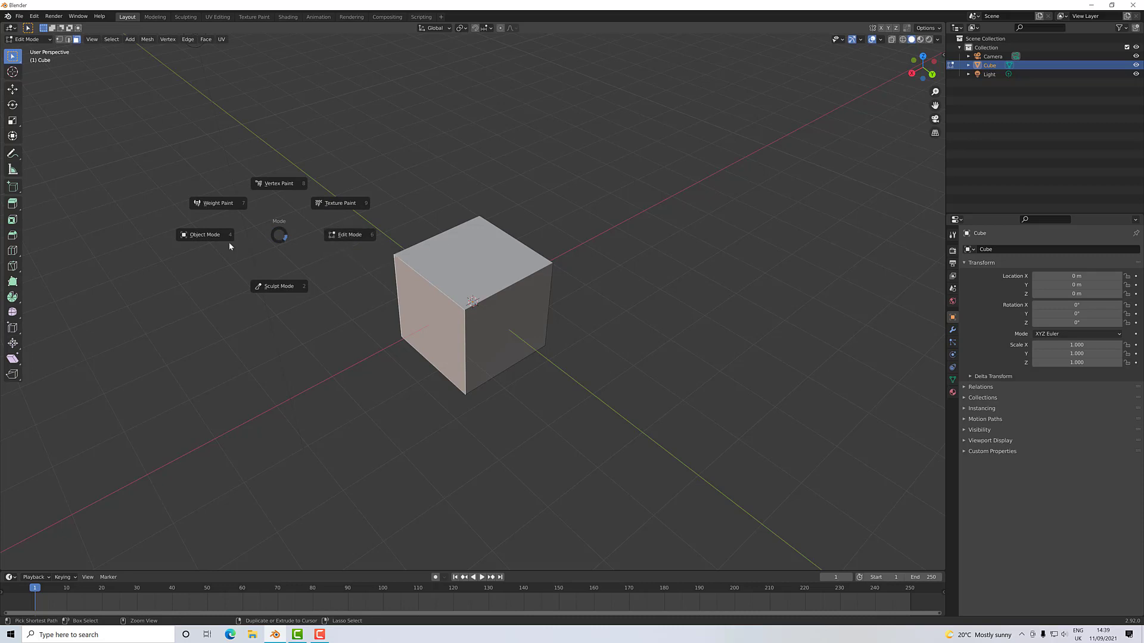
{"action": "left_click", "coordinate": [213, 238]}
{"action": "mouse_move", "coordinate": [341, 278]}
{"action": "middle_mouse_down"}
{"action": "mouse_move", "coordinate": [319, 263]}
{"action": "mouse_move", "coordinate": [362, 296]}
{"action": "middle_mouse_up"}
Pick Edit Mode from the pie menu, then Tab the cube back to Object Mode.
{"action": "key", "text": "ctrl+Tab"}
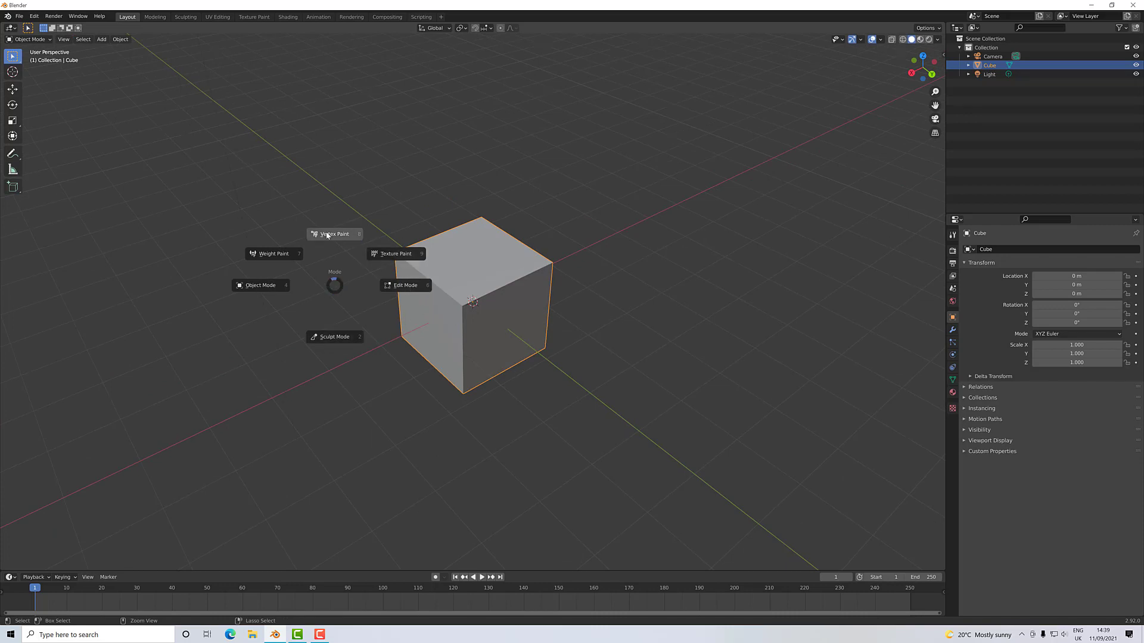
{"action": "left_click", "coordinate": [394, 290]}
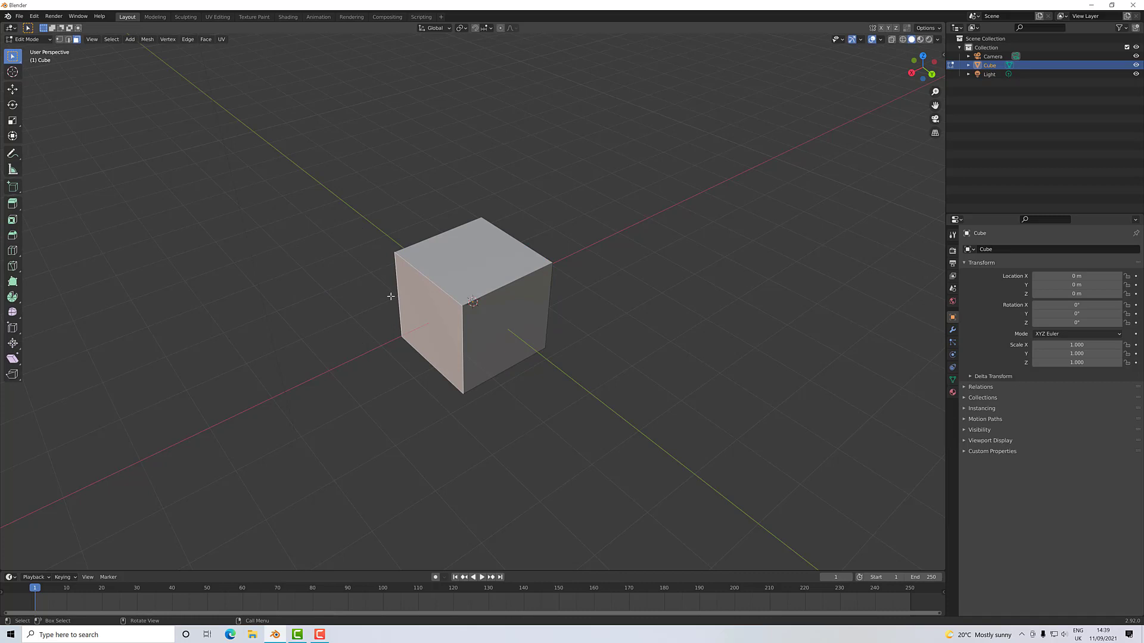
{"action": "mouse_move", "coordinate": [394, 292]}
{"action": "middle_mouse_down"}
{"action": "mouse_move", "coordinate": [329, 278]}
{"action": "mouse_move", "coordinate": [339, 307]}
{"action": "middle_mouse_up"}
{"action": "key", "text": "Tab"}
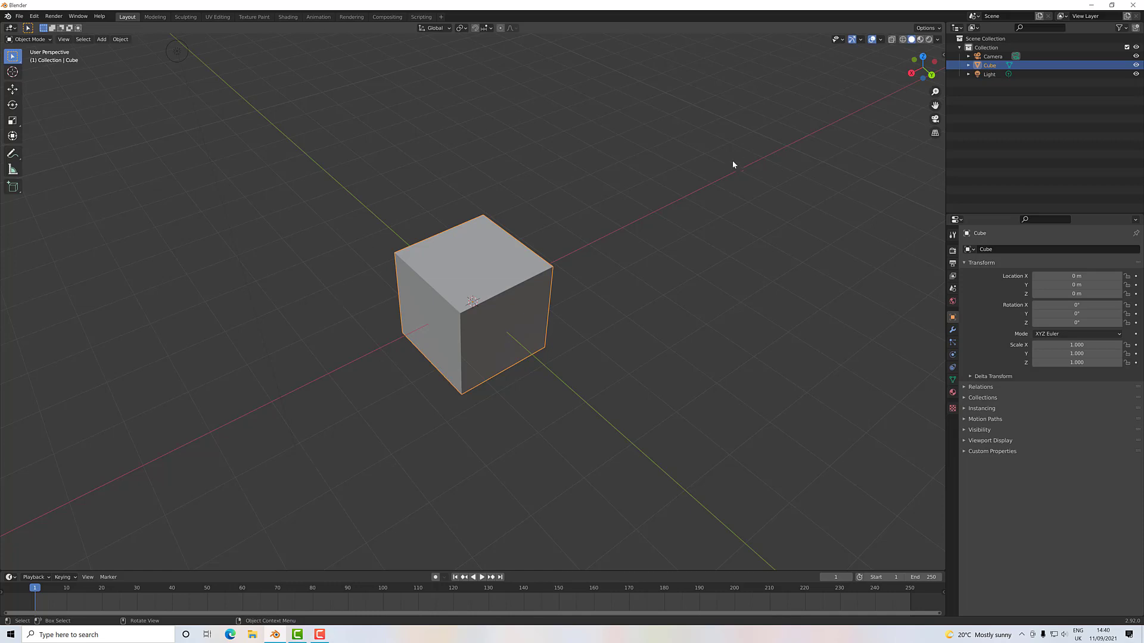
Select Camera, Light and then Cube in turn in the Outliner.
{"action": "left_click", "coordinate": [992, 57]}
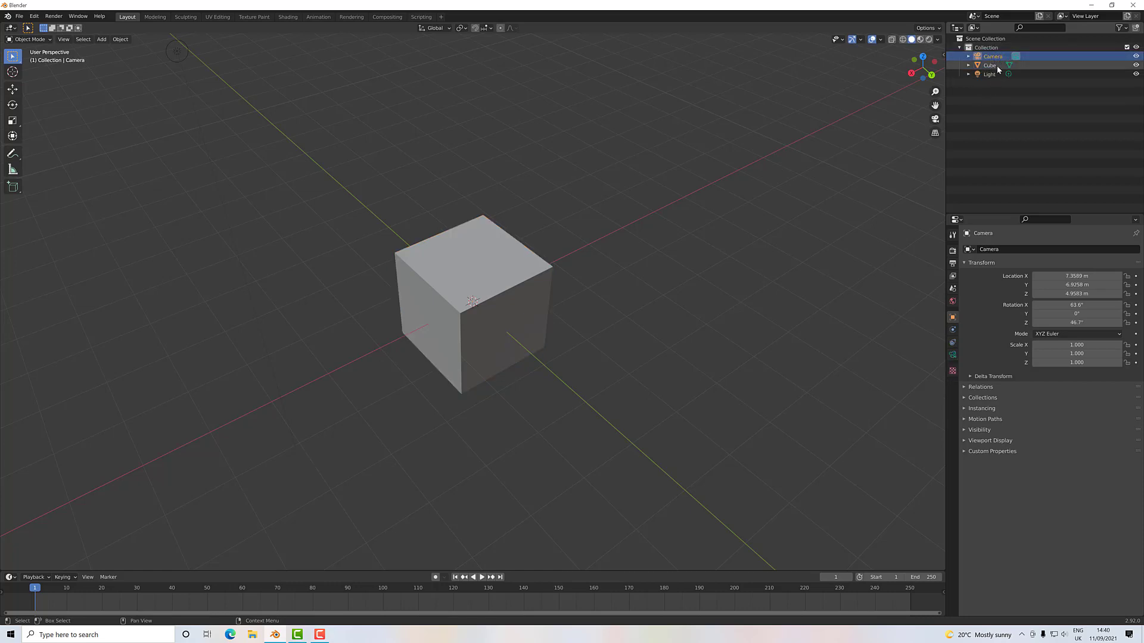
{"action": "left_click", "coordinate": [992, 77]}
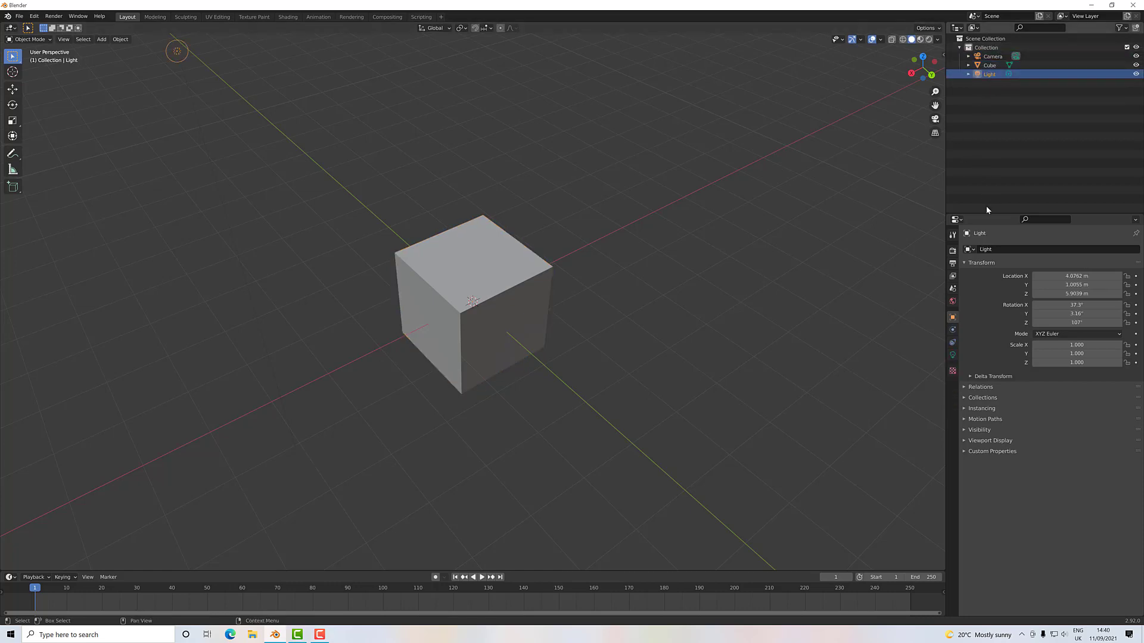
{"action": "left_click", "coordinate": [986, 62]}
{"action": "left_click", "coordinate": [989, 65]}
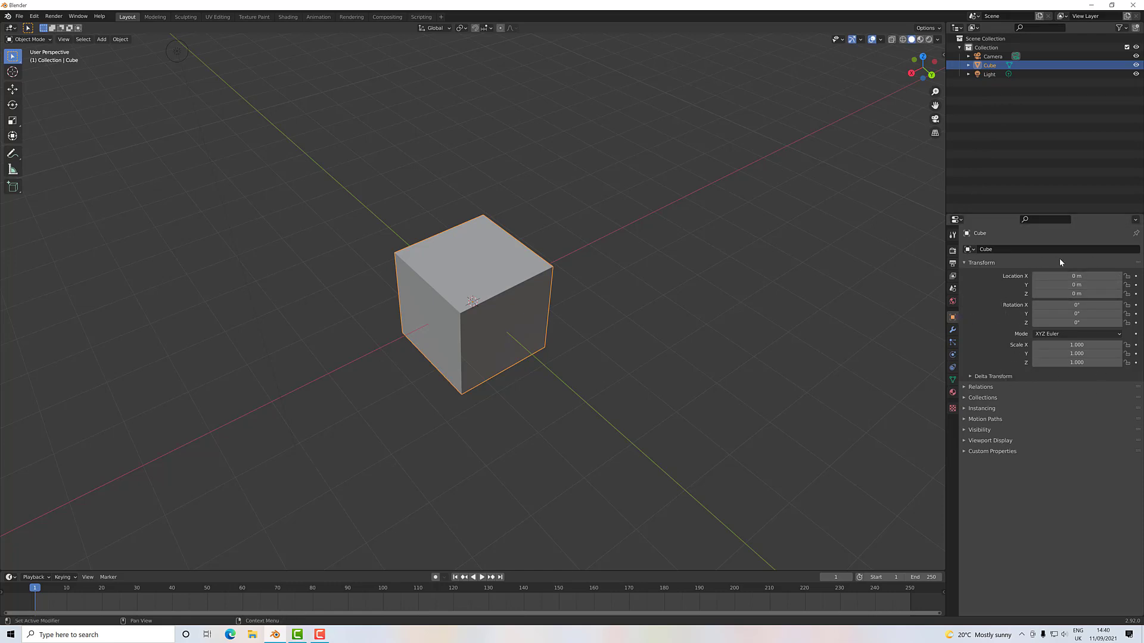
Select the Camera, then the Light, and finish on the Camera to show its transform.
{"action": "left_click", "coordinate": [991, 57]}
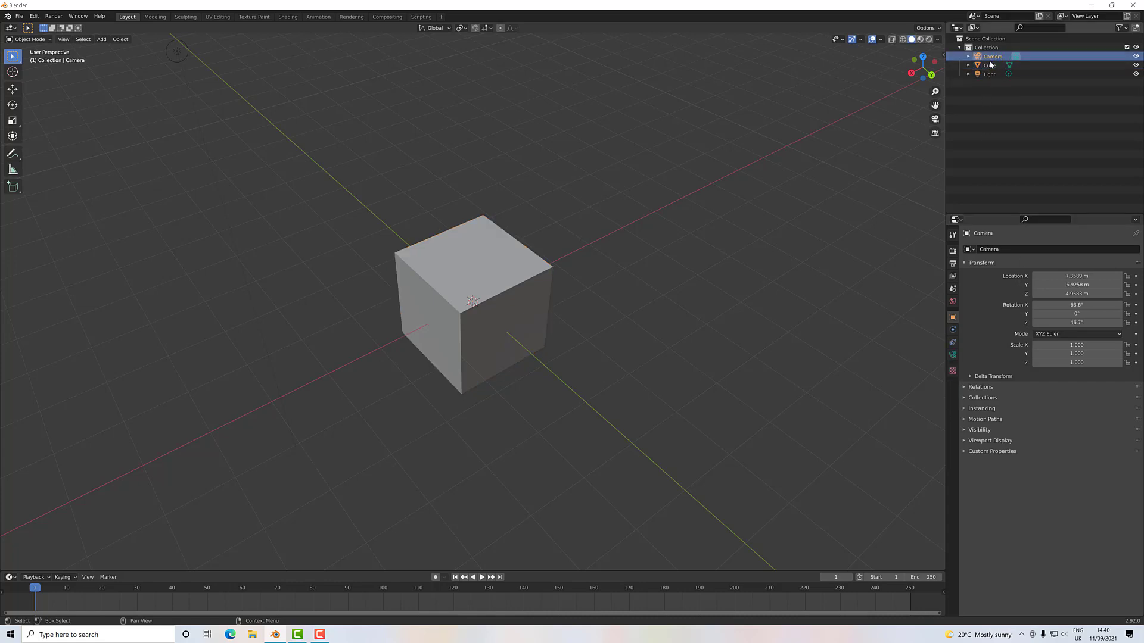
{"action": "left_click", "coordinate": [984, 74]}
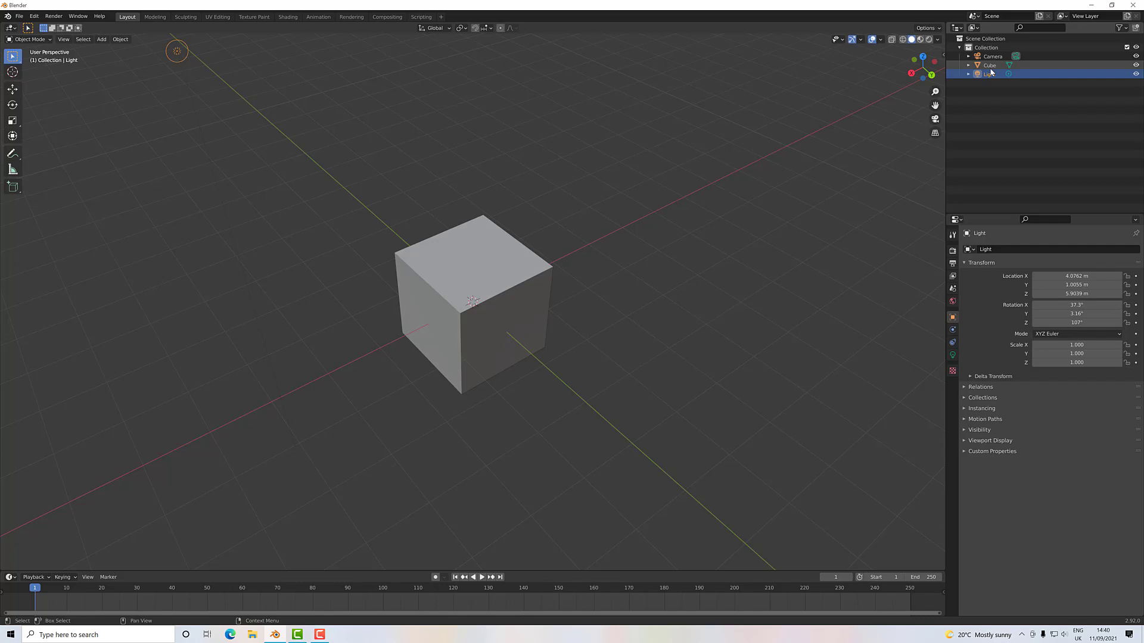
{"action": "left_click", "coordinate": [989, 65]}
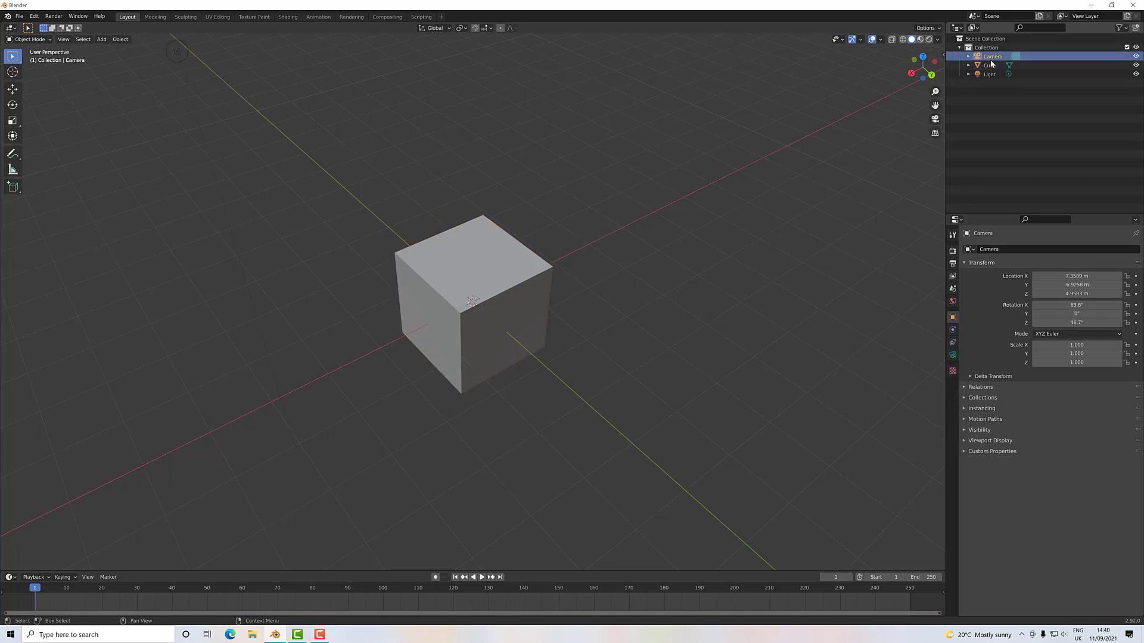
View the Object Data settings of the camera and light, then of the Cube's mesh.
{"action": "left_click", "coordinate": [953, 355]}
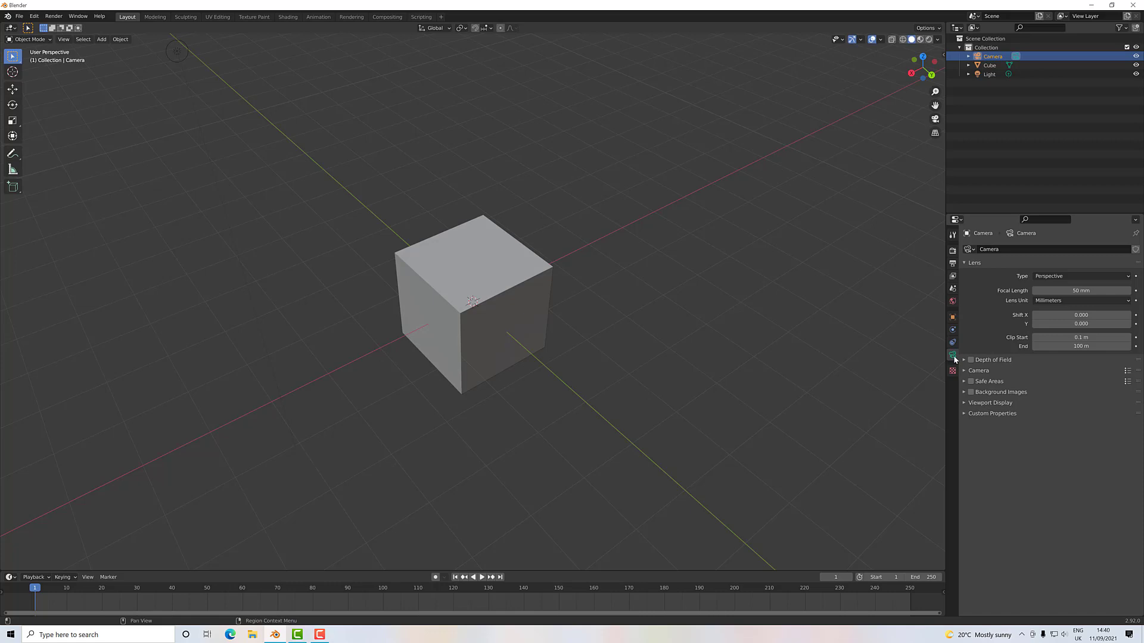
{"action": "left_click", "coordinate": [981, 75]}
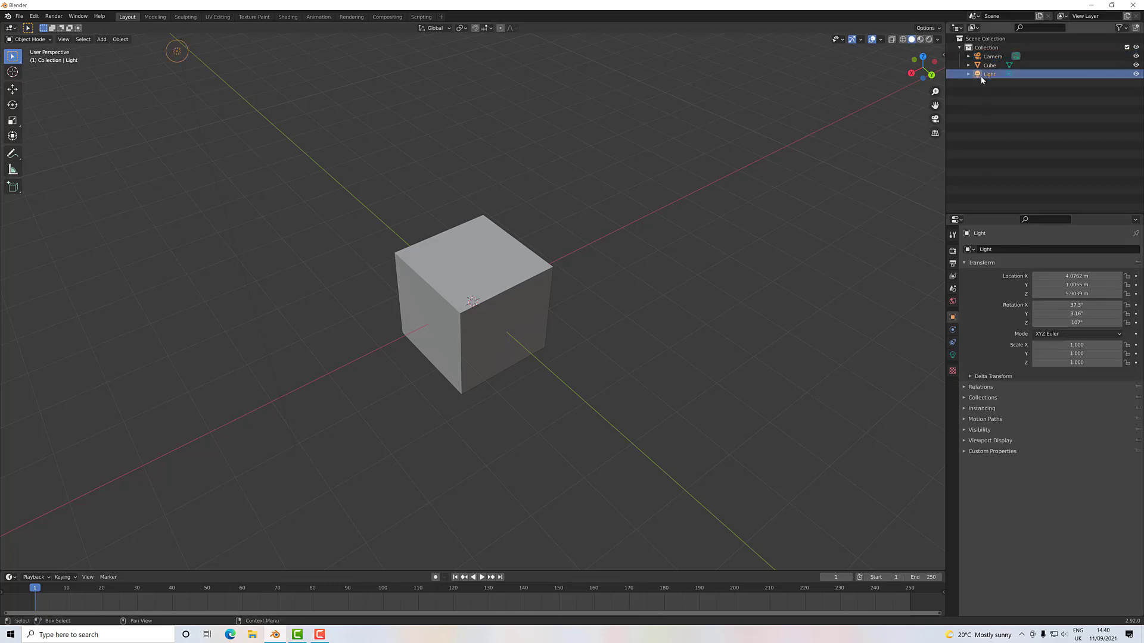
{"action": "left_click", "coordinate": [952, 355]}
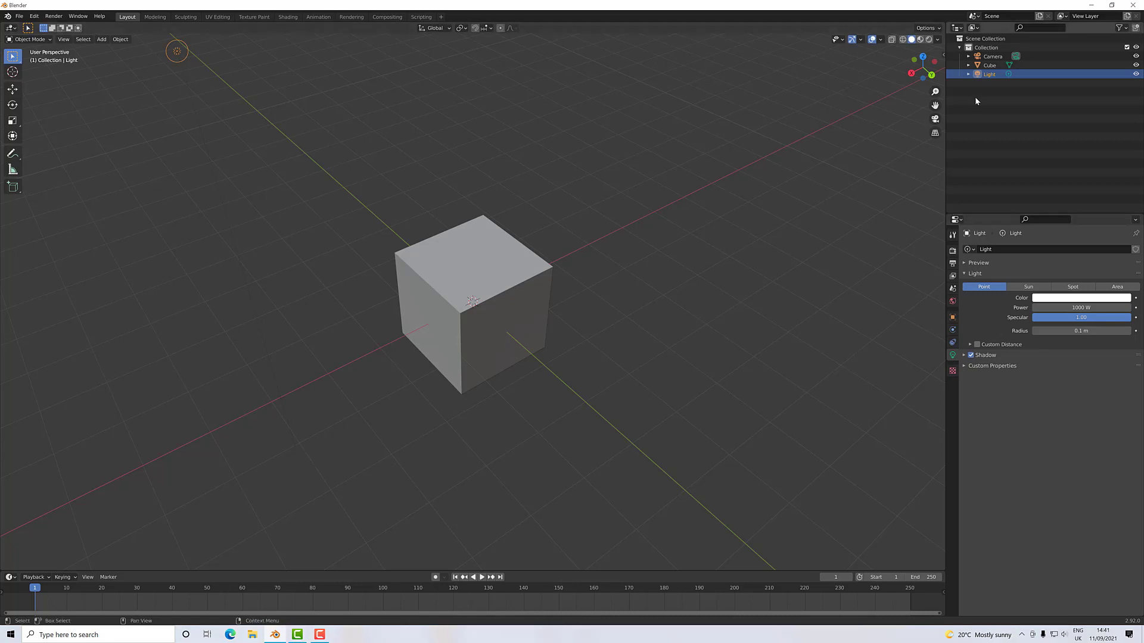
{"action": "left_click", "coordinate": [990, 65]}
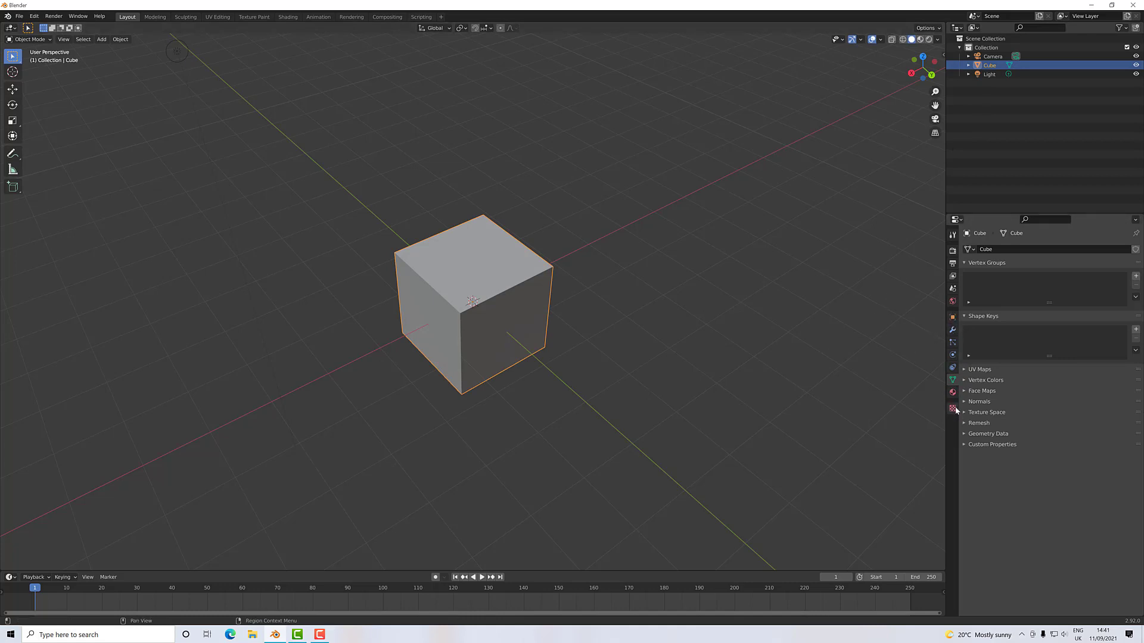
Show the cube's Object transform, then alternate Camera and Cube, ending on the Camera's 50 mm lens settings.
{"action": "left_click", "coordinate": [953, 317]}
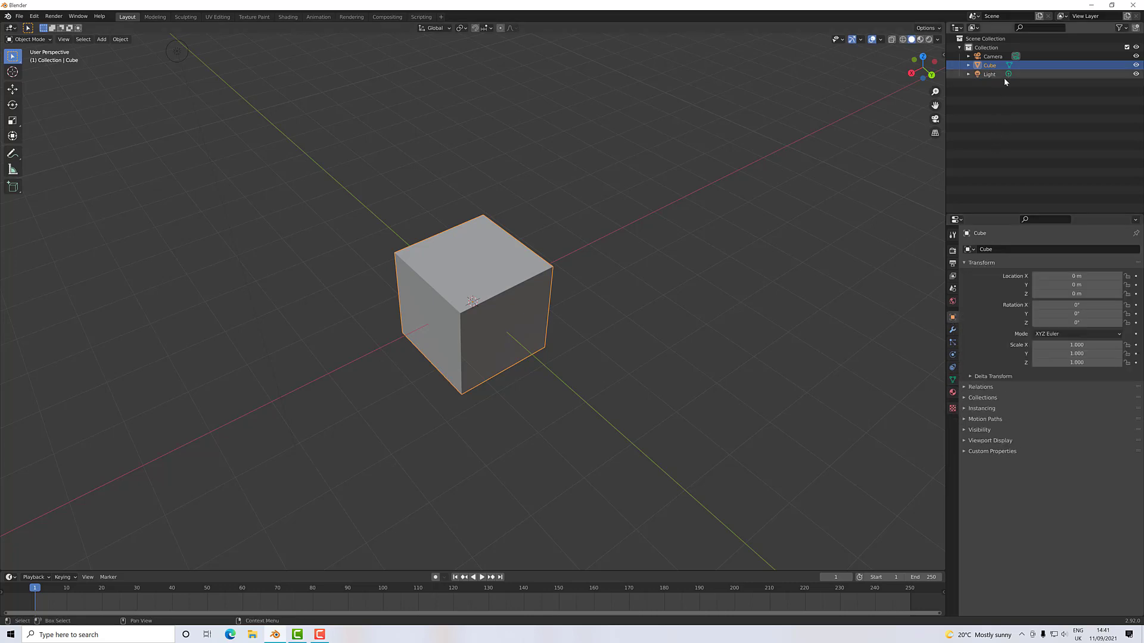
{"action": "left_click", "coordinate": [1016, 56]}
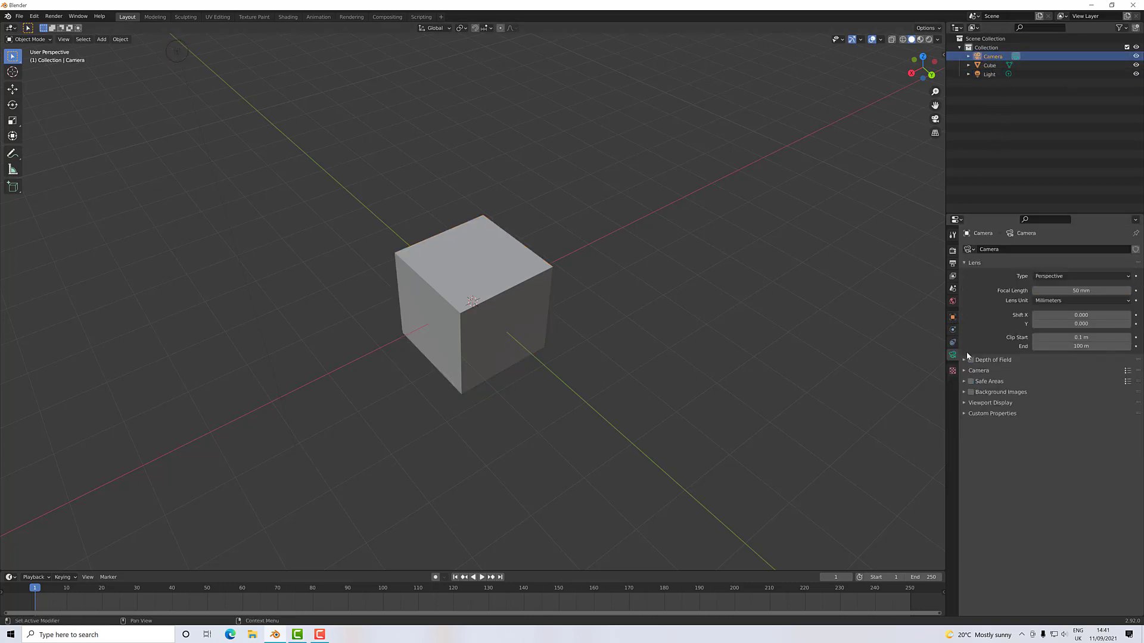
{"action": "left_click", "coordinate": [989, 65]}
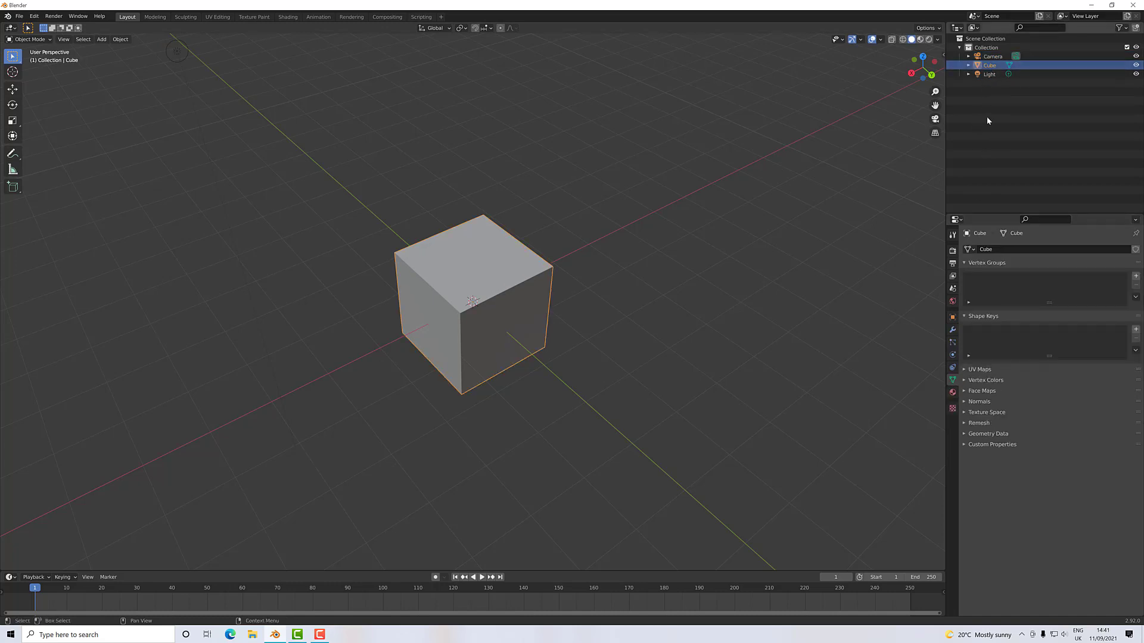
{"action": "left_click", "coordinate": [995, 57]}
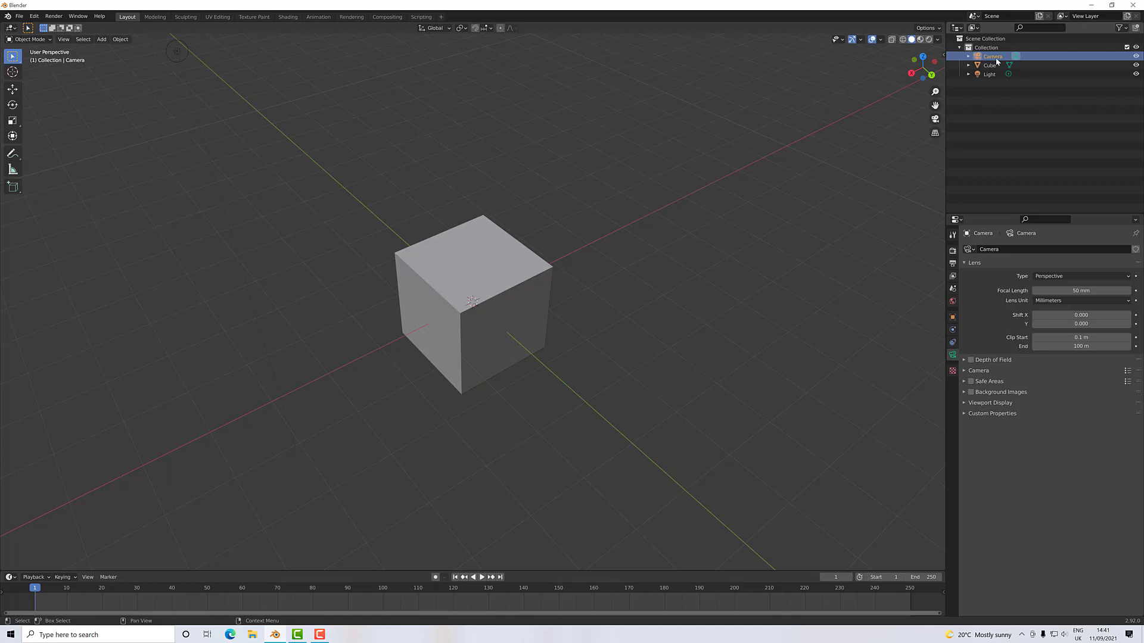